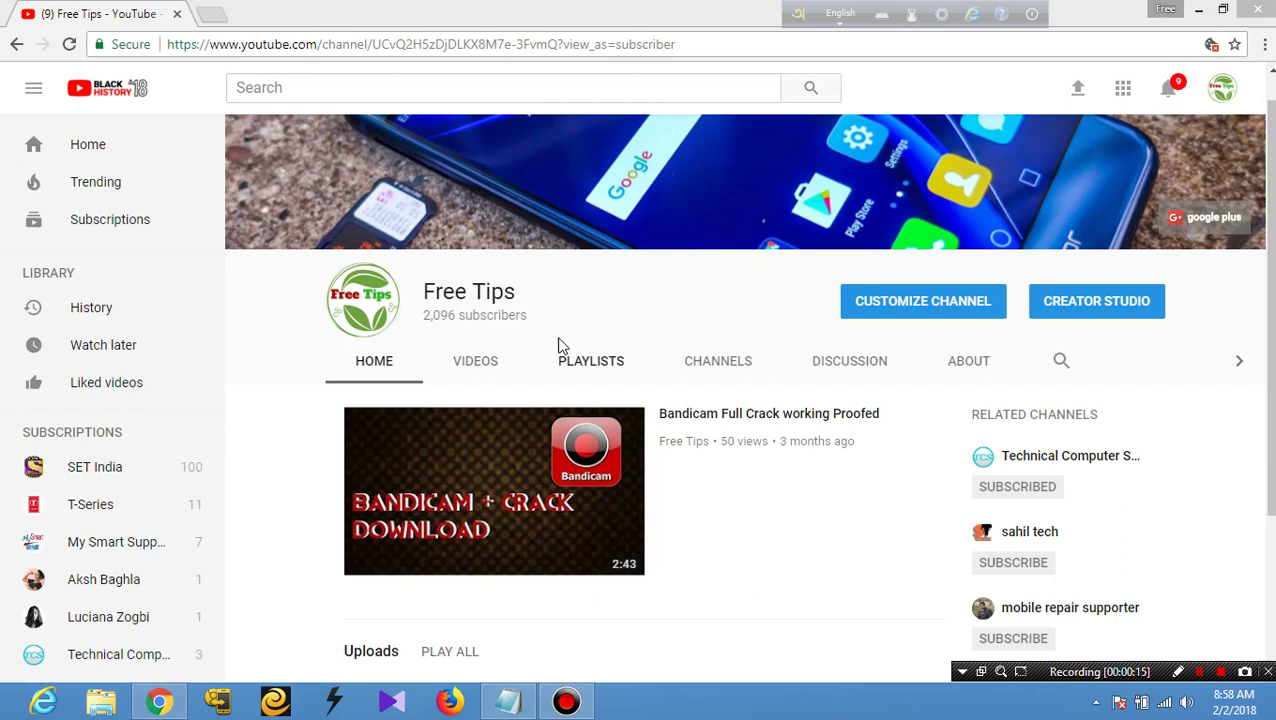
# - Select and copy the 4shared SuperSU link saved in the Notepad note
pyautogui.click(509, 701)
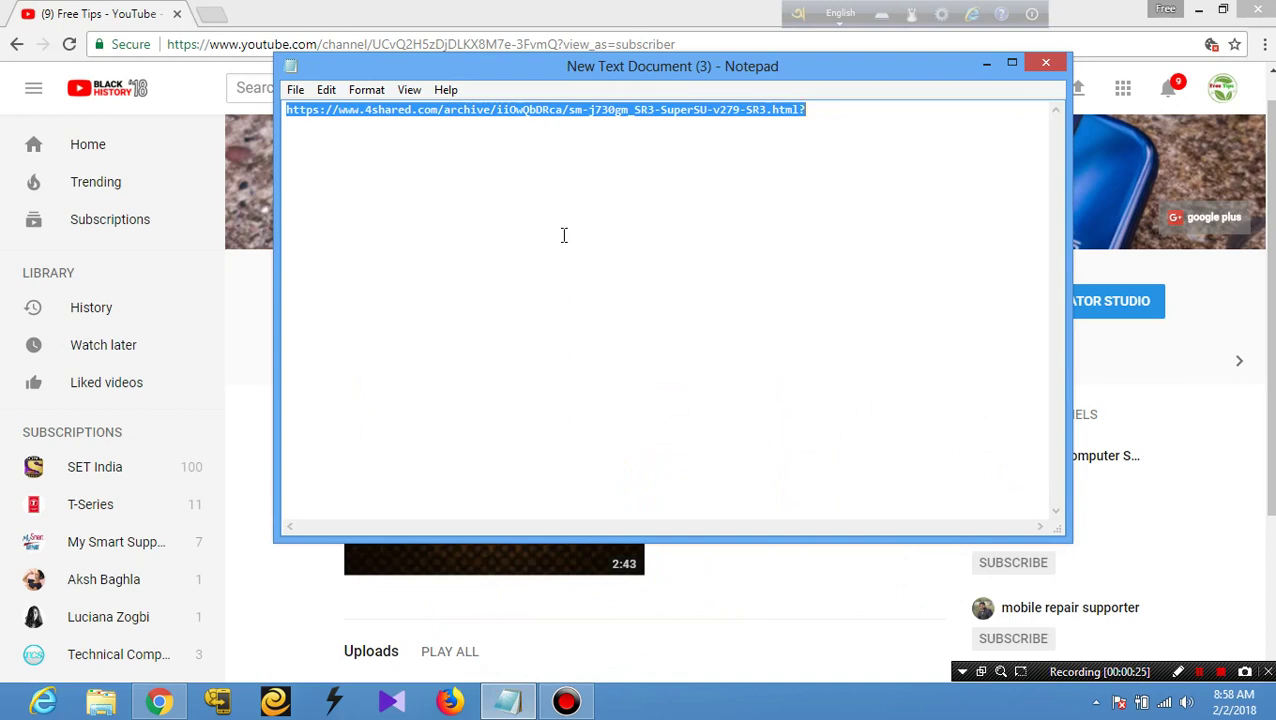
pyautogui.moveTo(874, 124)
pyautogui.mouseDown()
pyautogui.moveTo(883, 119)
pyautogui.moveTo(834, 108)
pyautogui.moveTo(287, 110)
pyautogui.mouseUp()
pyautogui.rightClick(505, 112)
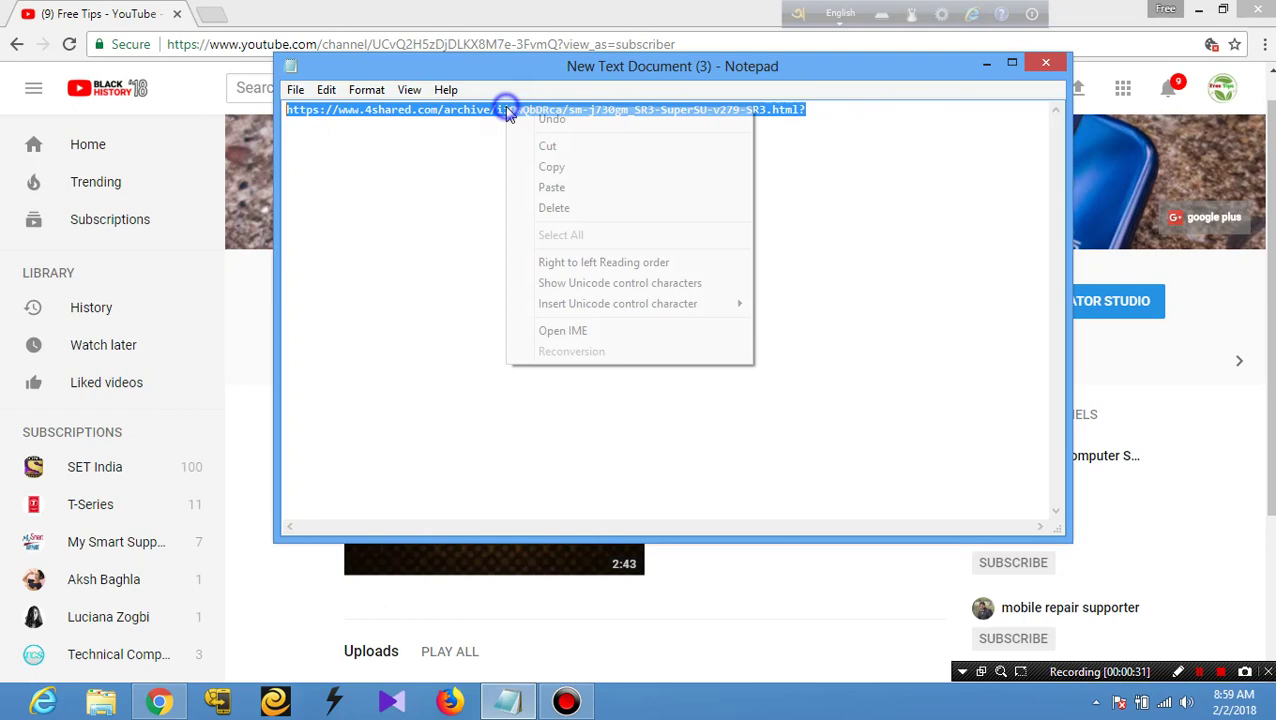
pyautogui.click(540, 170)
# - Load the copied 4shared link in a new Chrome tab, then return to the YouTube tab
pyautogui.click(986, 63)
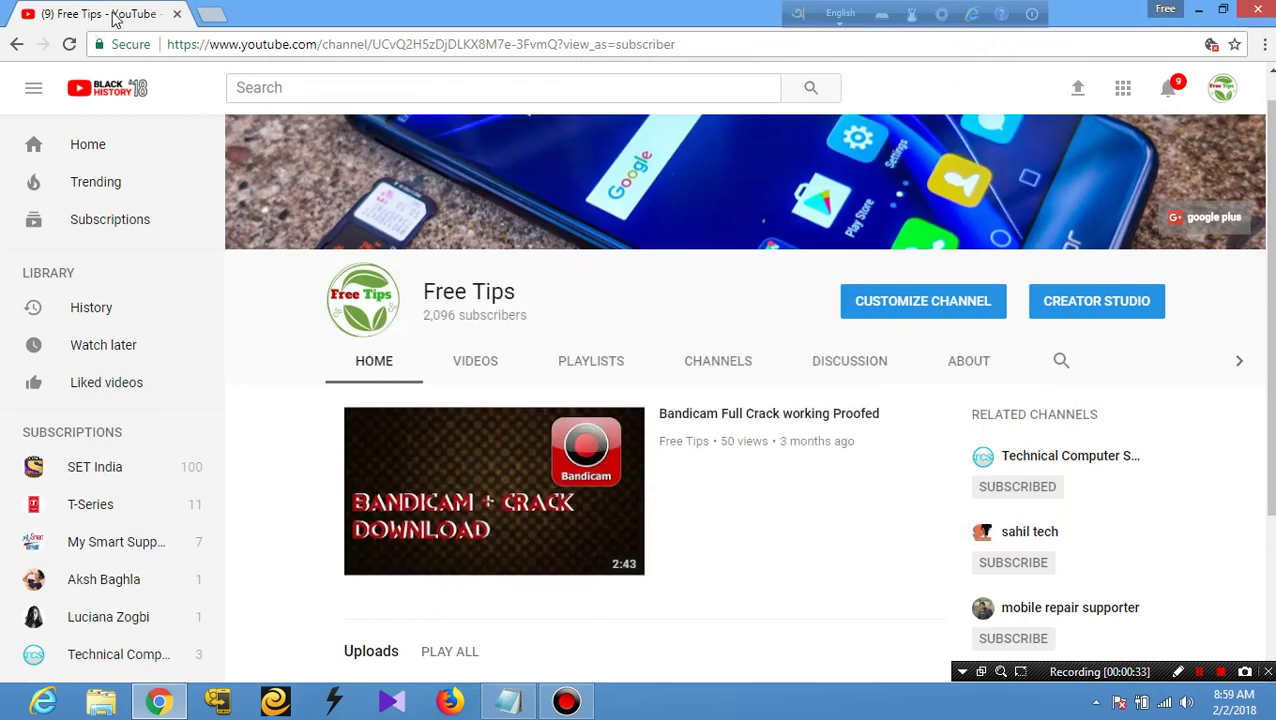
pyautogui.click(211, 13)
pyautogui.rightClick(202, 43)
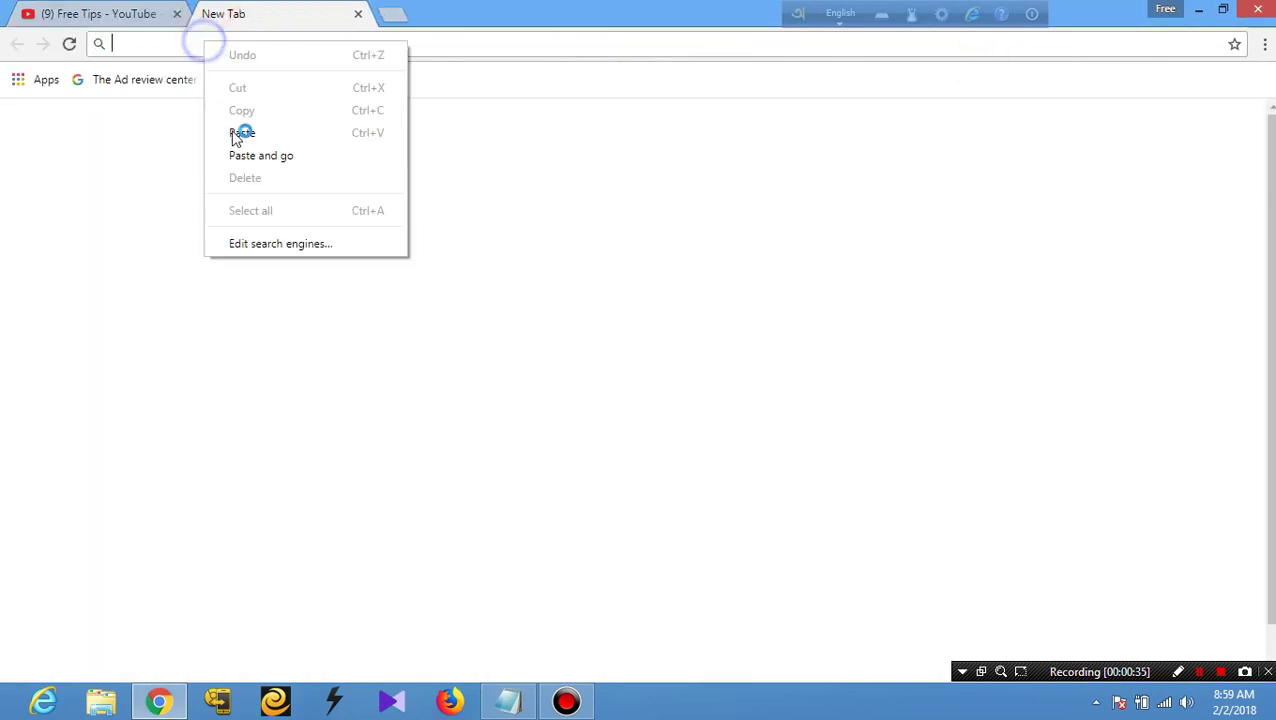
pyautogui.click(268, 130)
pyautogui.press('Return')
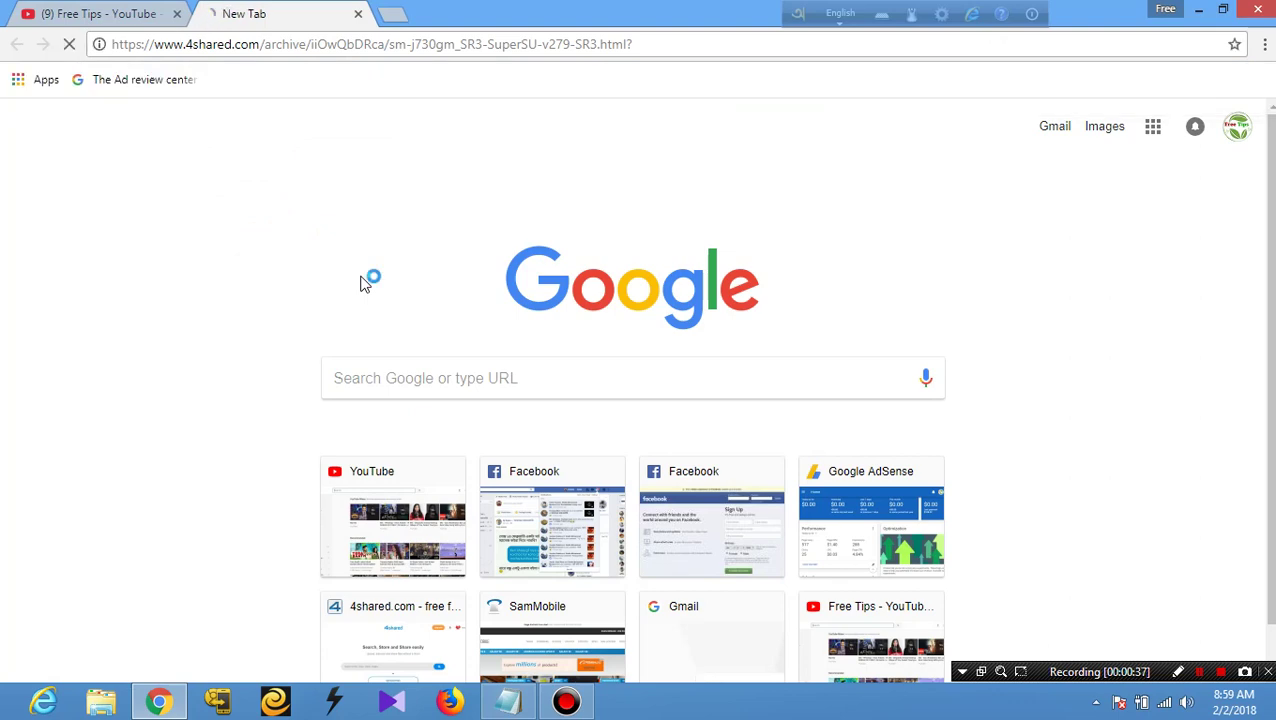
pyautogui.click(60, 13)
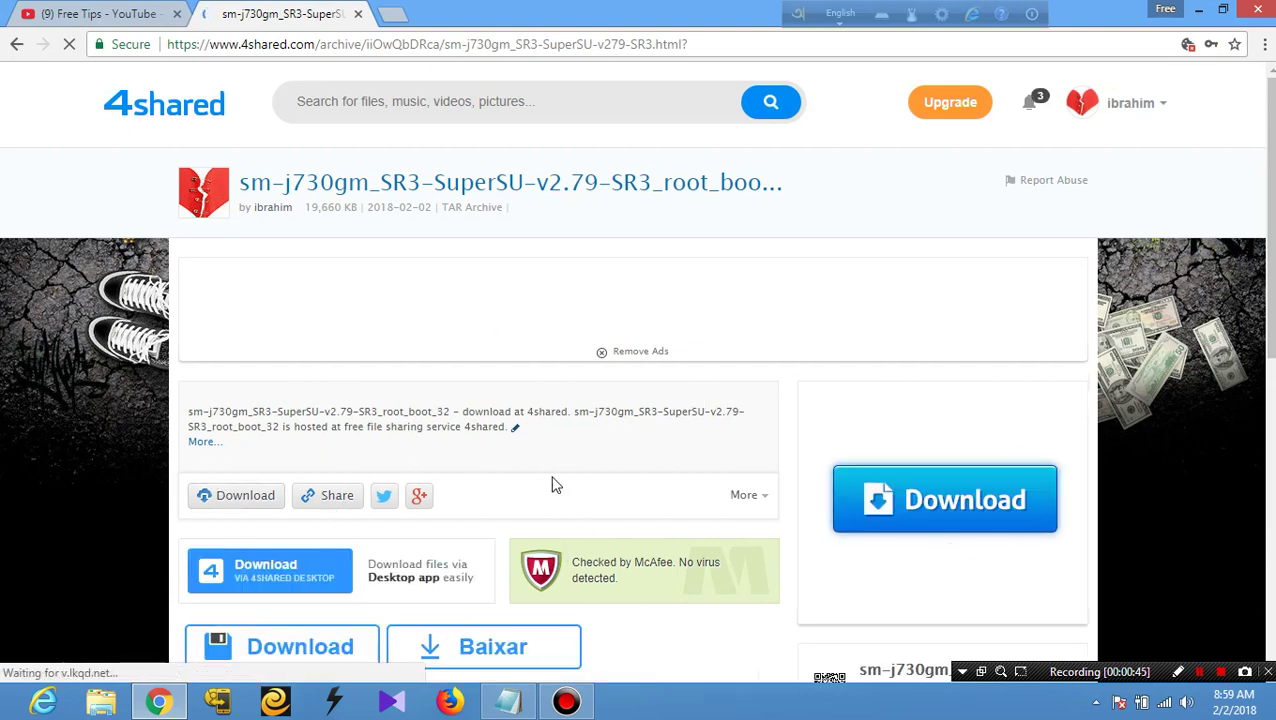
pyautogui.scroll(-2, 348, 609)
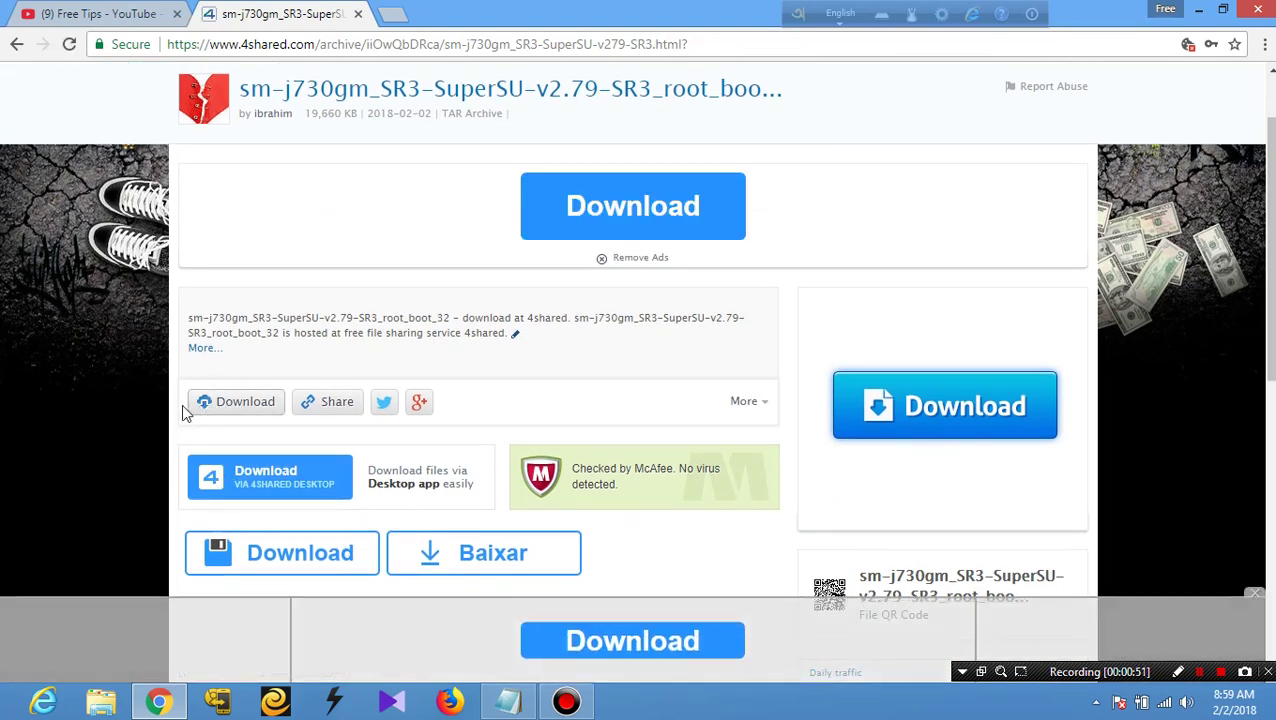
# - Follow the Download link under the file description to the download options page
pyautogui.click(232, 404)
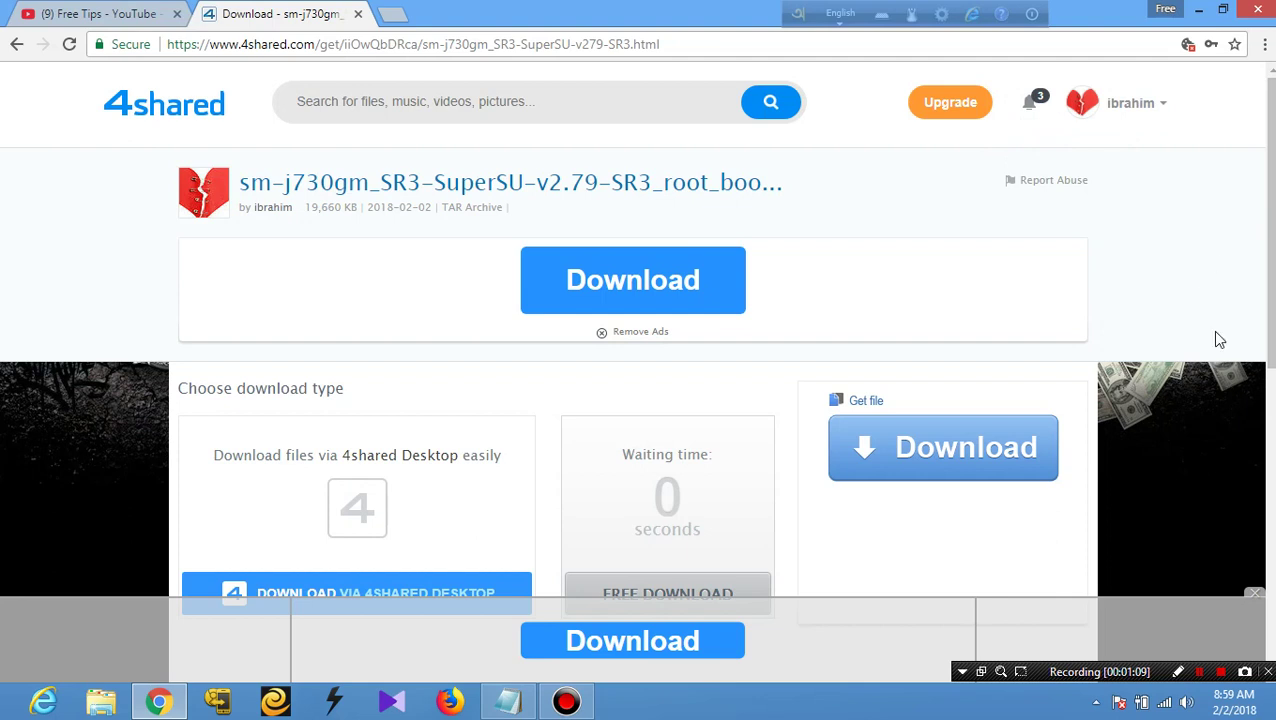
pyautogui.scroll(-1, 566, 371)
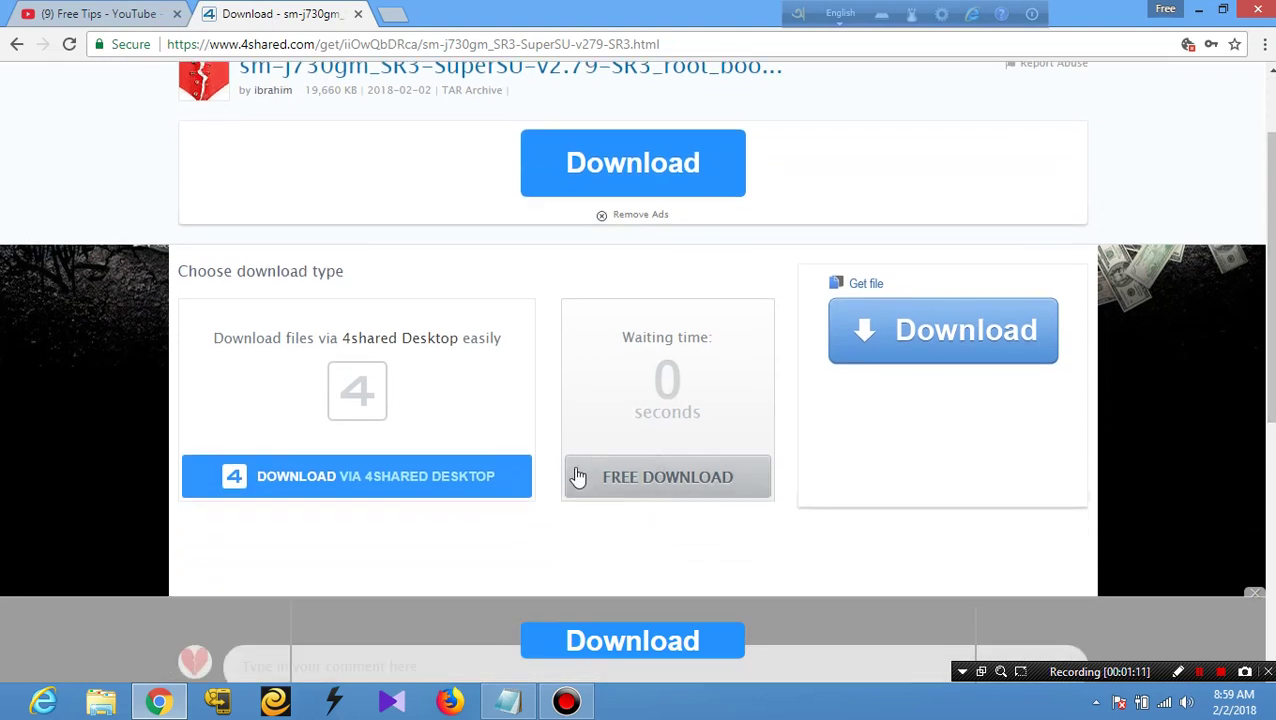
# - Choose FREE DOWNLOAD for sm-j730gm_SR3-SuperSU-v2.79-SR3_root_boot_32.tar
pyautogui.click(641, 476)
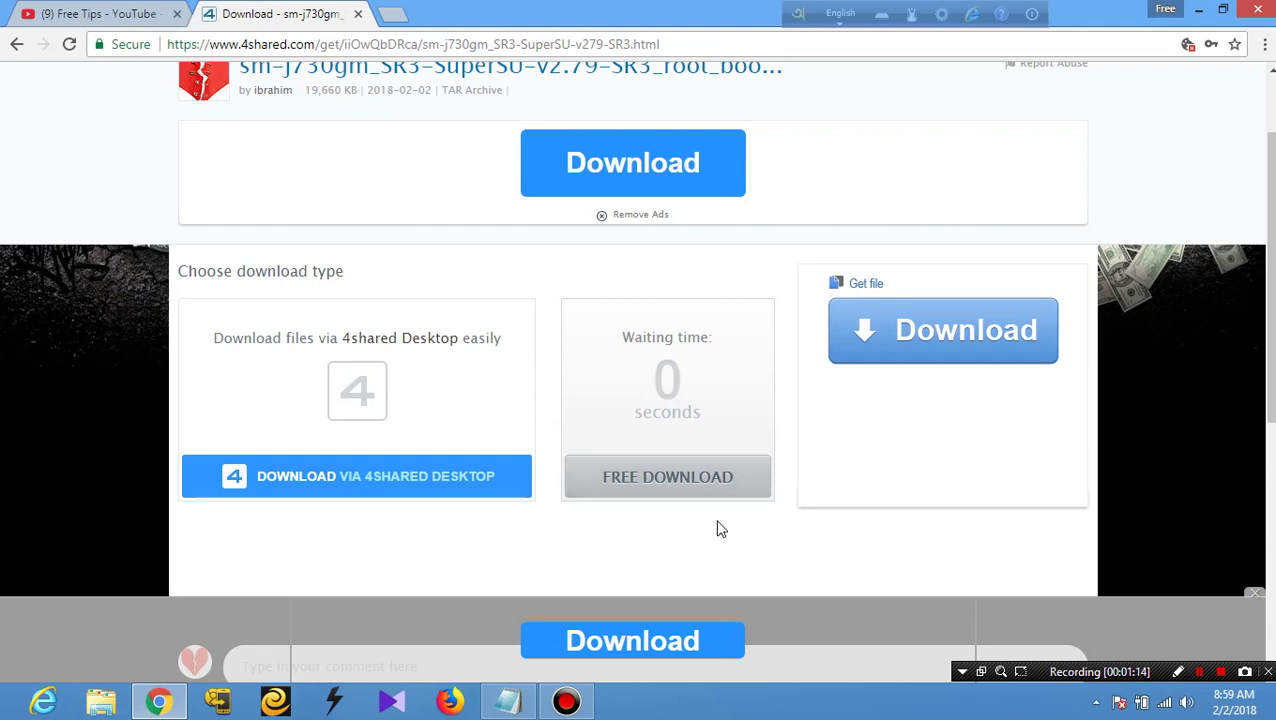
pyautogui.click(651, 487)
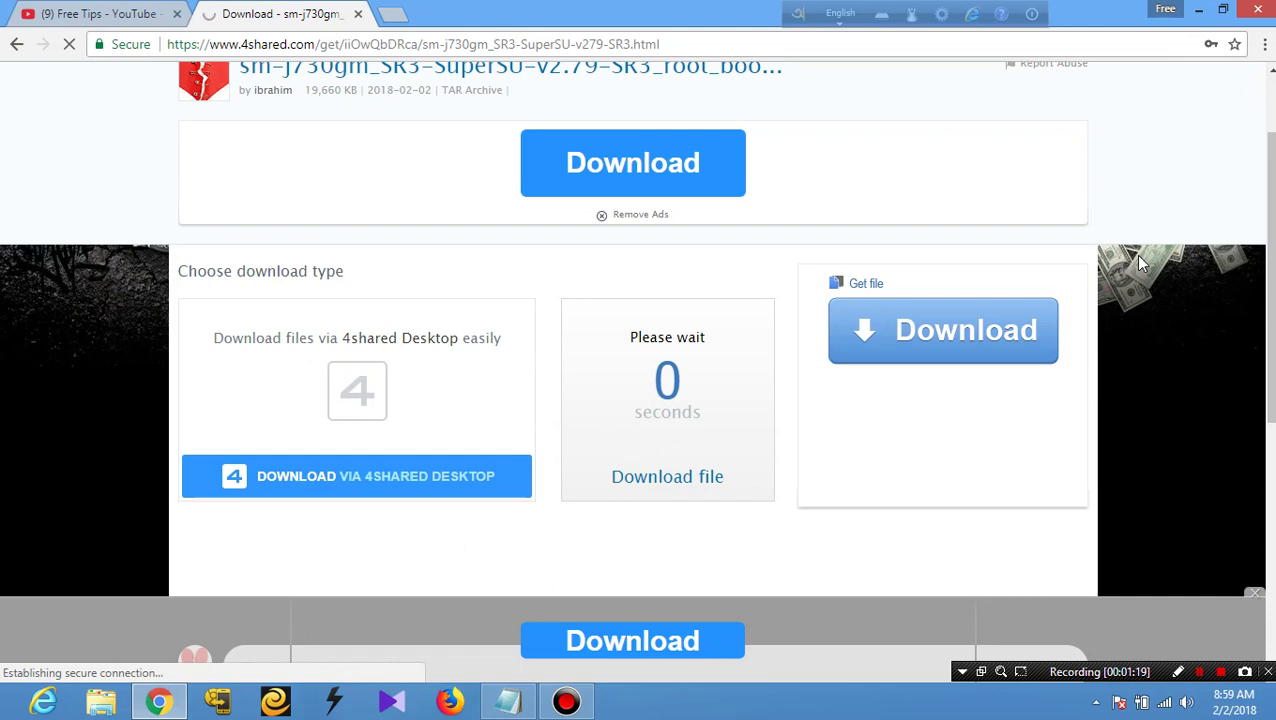
pyautogui.scroll(2, 1140, 200)
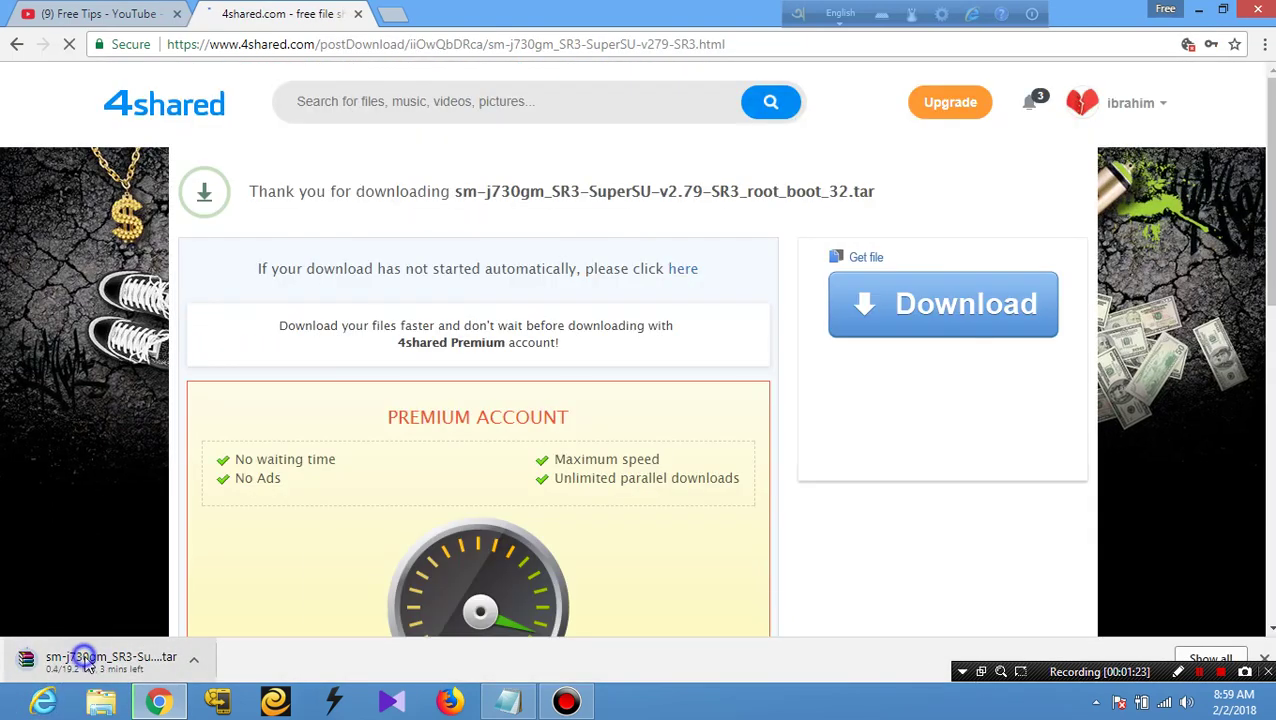
# - Cancel the running SuperSU TAR download from Chrome's download bar
pyautogui.rightClick(66, 658)
pyautogui.click(112, 642)
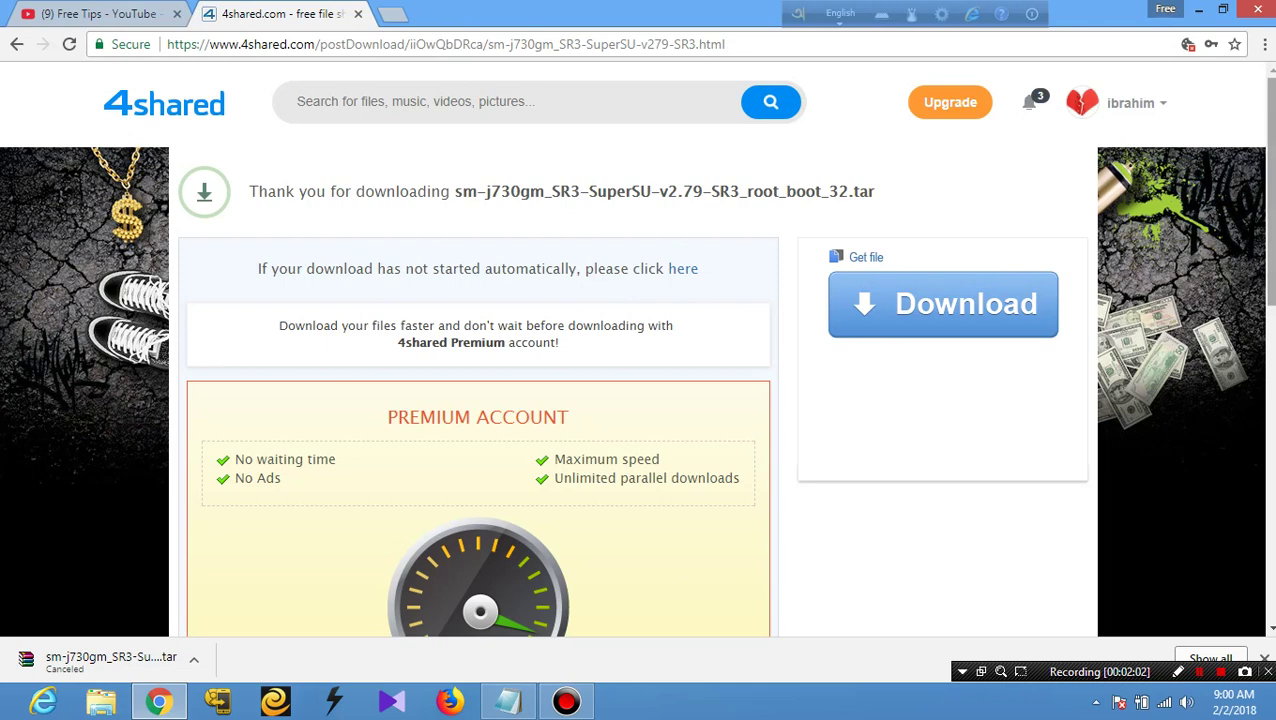
pyautogui.scroll(-3, 638, 348)
pyautogui.scroll(3, 638, 348)
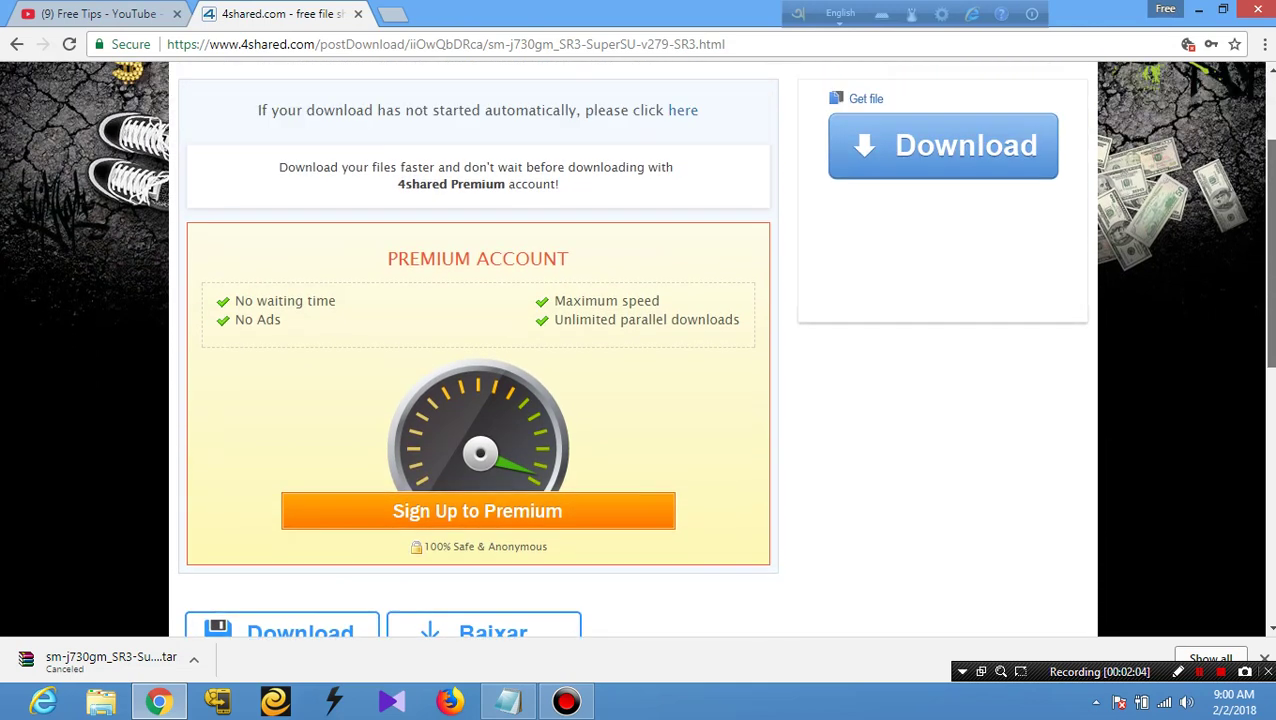